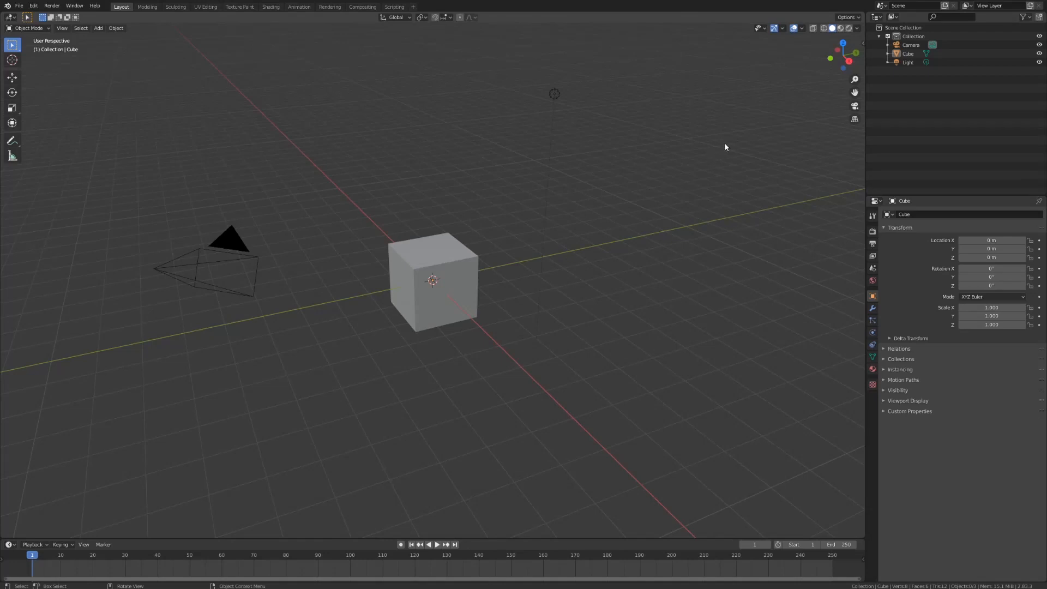
- Display the viewport's view settings in the sidebar and look at the cube through the scene camera
left_click(862, 42)
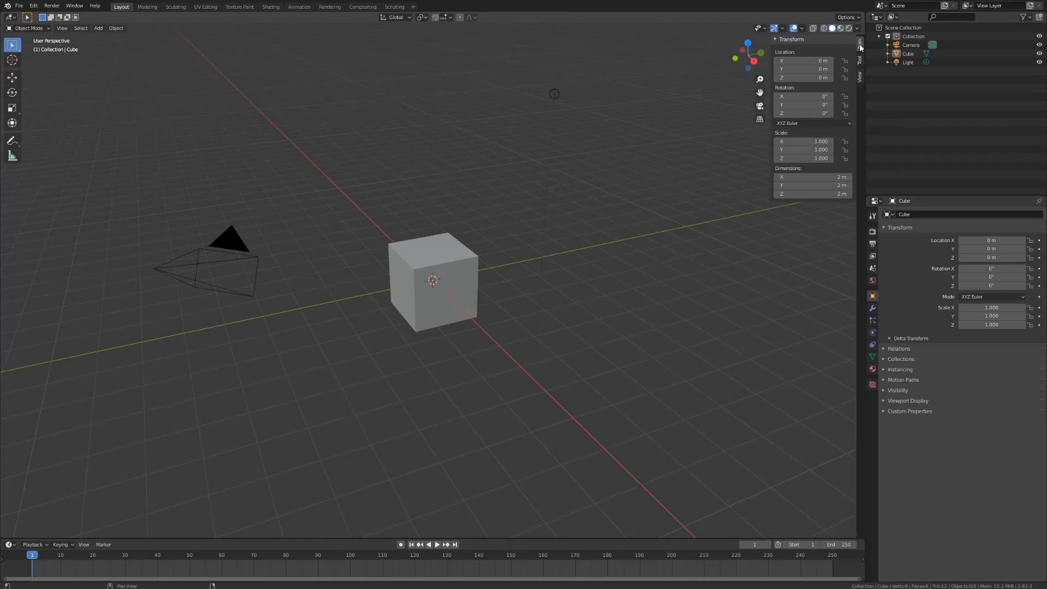
left_click(861, 80)
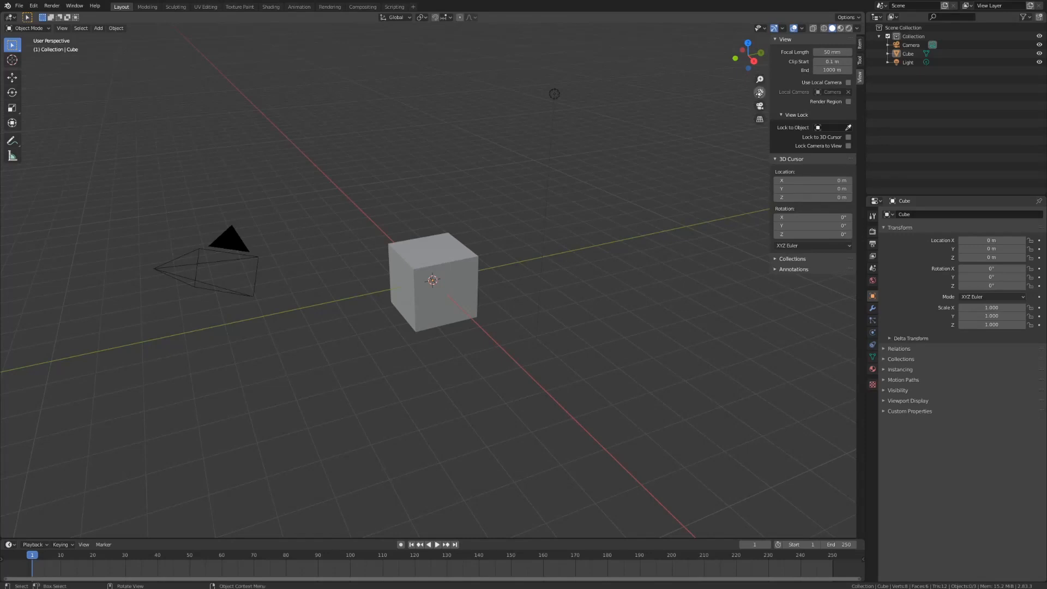
left_click(759, 106)
left_click(760, 106)
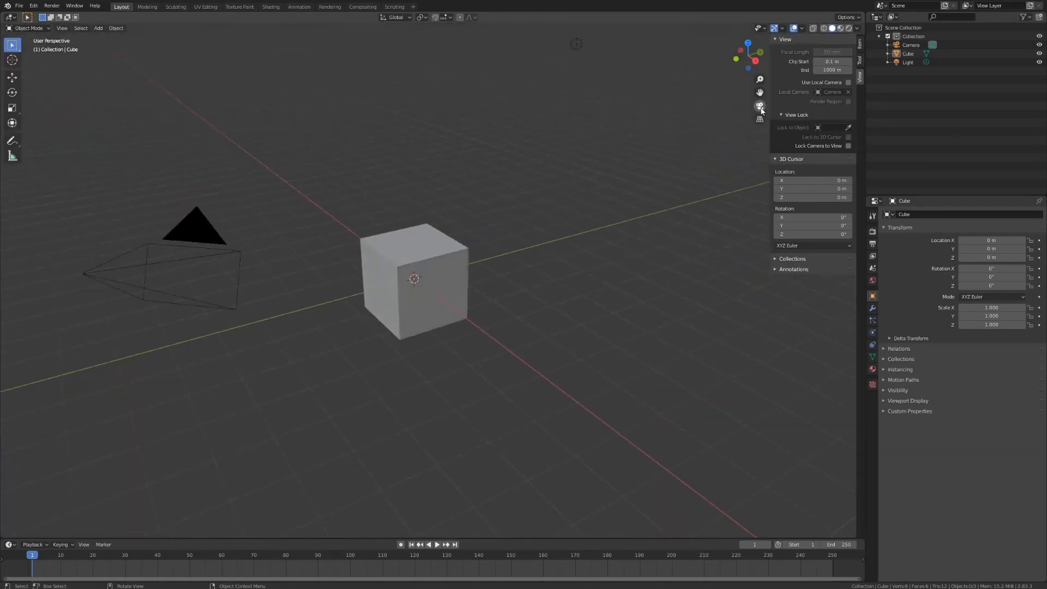
left_click(759, 106)
left_click(759, 106)
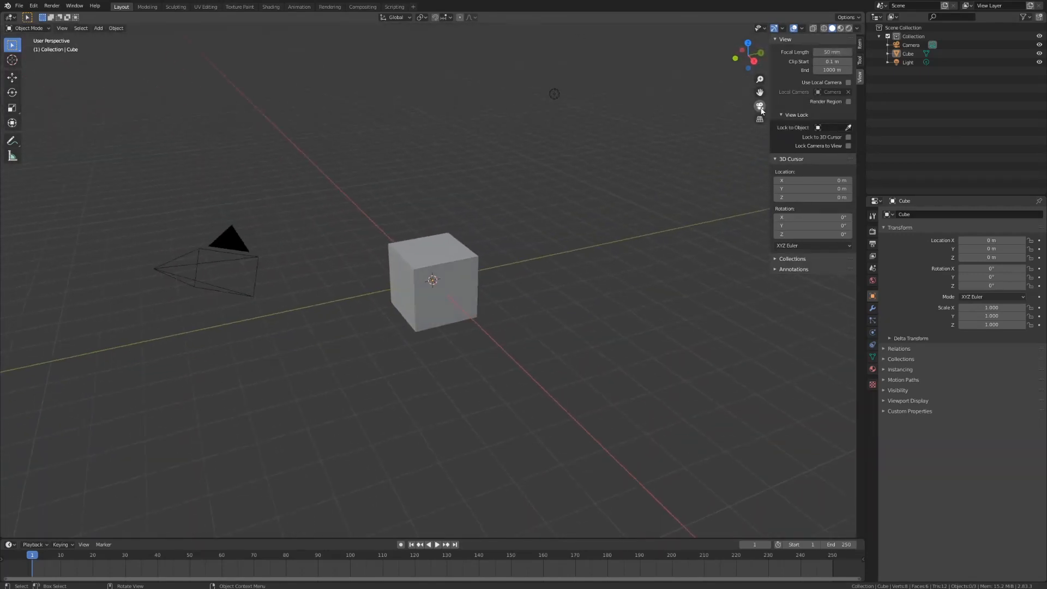
left_click(760, 106)
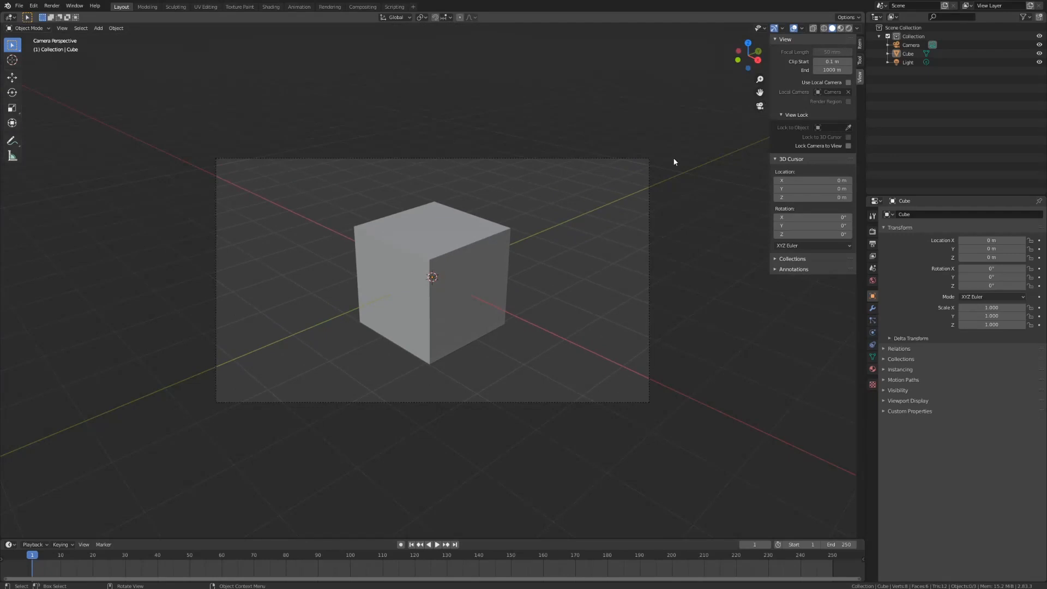
- Return to the camera view, enable Lock Camera to View and orbit slightly to reposition the camera
middle_click_drag(555, 297, 578, 276)
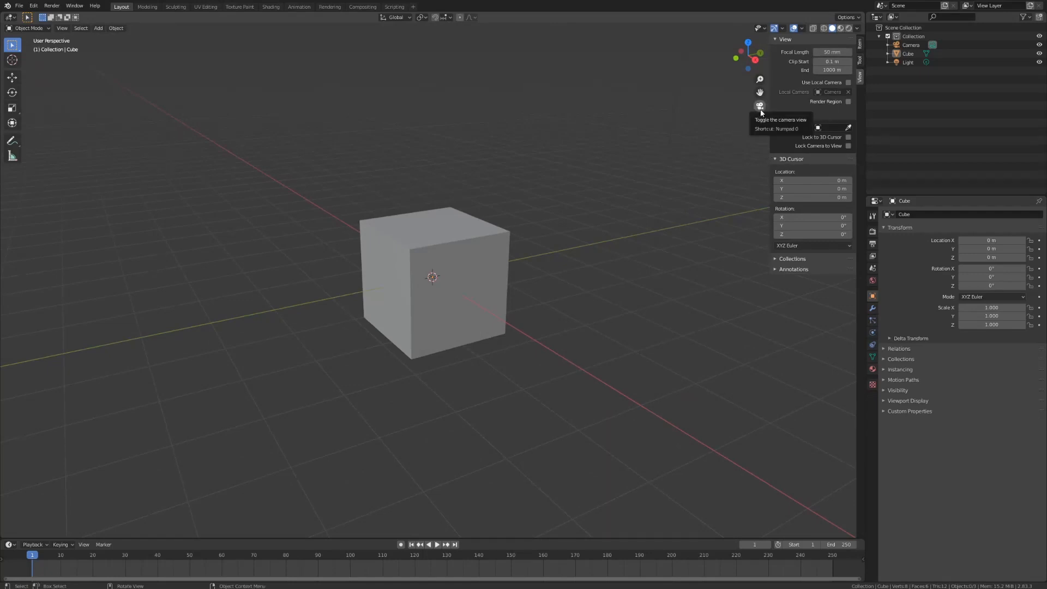
key("KP_0")
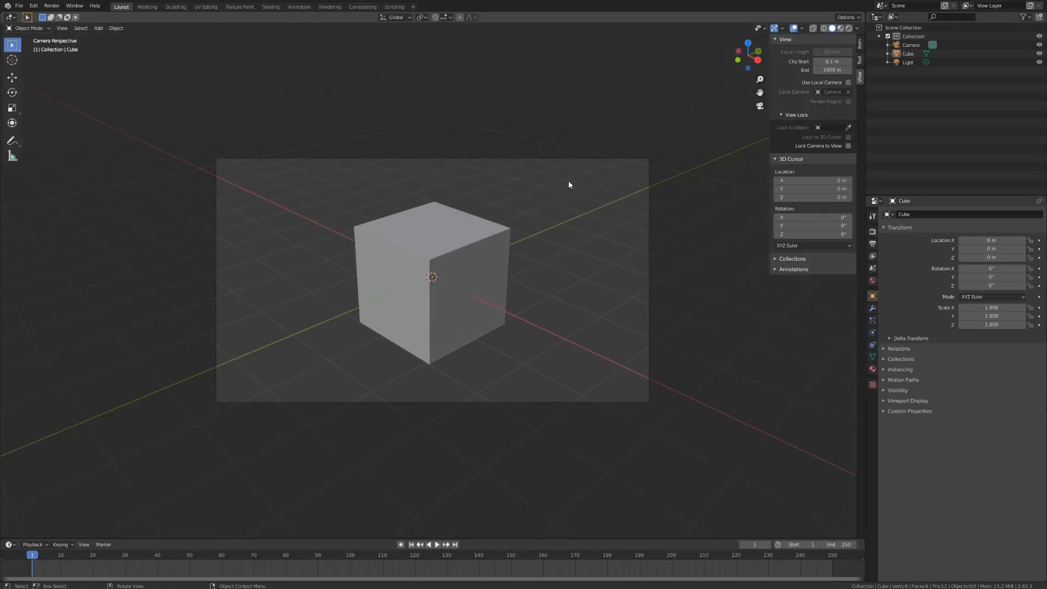
left_click(848, 145)
mouse_move(551, 263)
middle_mouse_down()
mouse_move(502, 271)
mouse_move(571, 253)
mouse_move(556, 262)
middle_mouse_up()
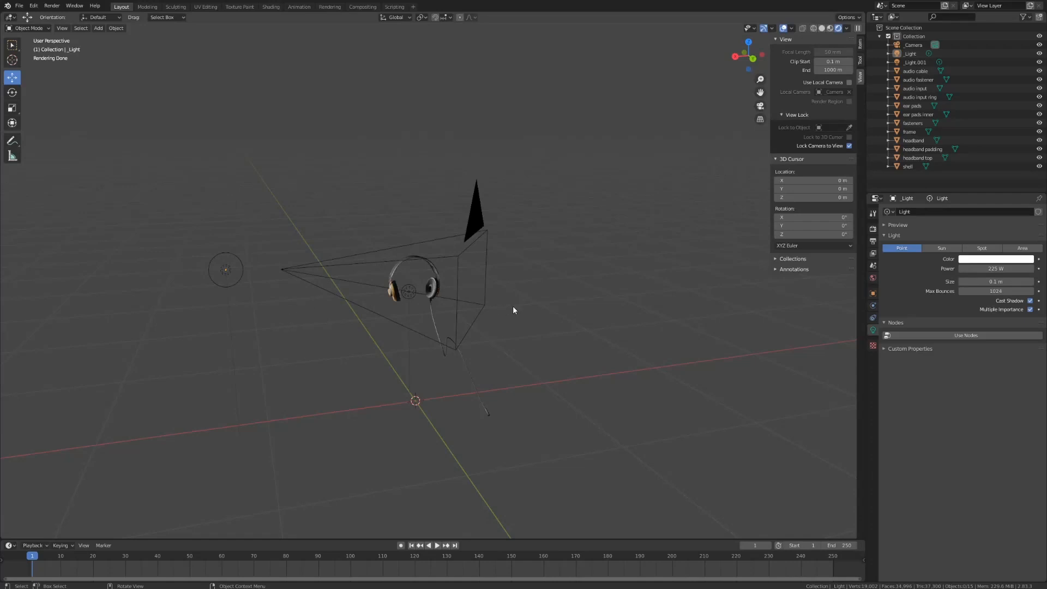
- Examine the headphones from several angles and through the camera, dollying the locked camera out and in
middle_click_drag(513, 306, 545, 300)
scroll(495, 291, "up", 7)
middle_click_drag(493, 280, 545, 282)
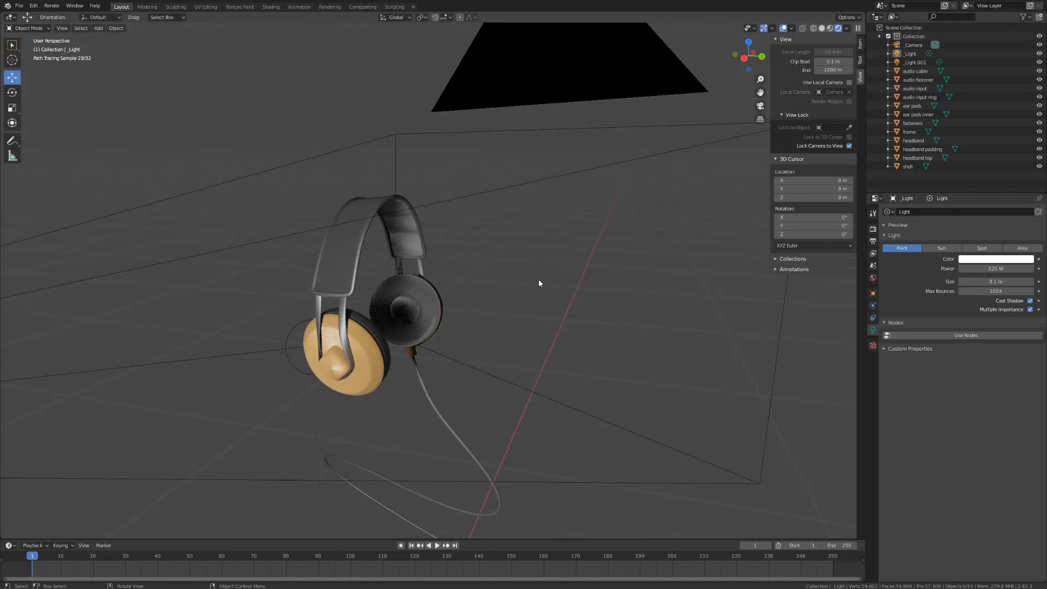
key("KP_0")
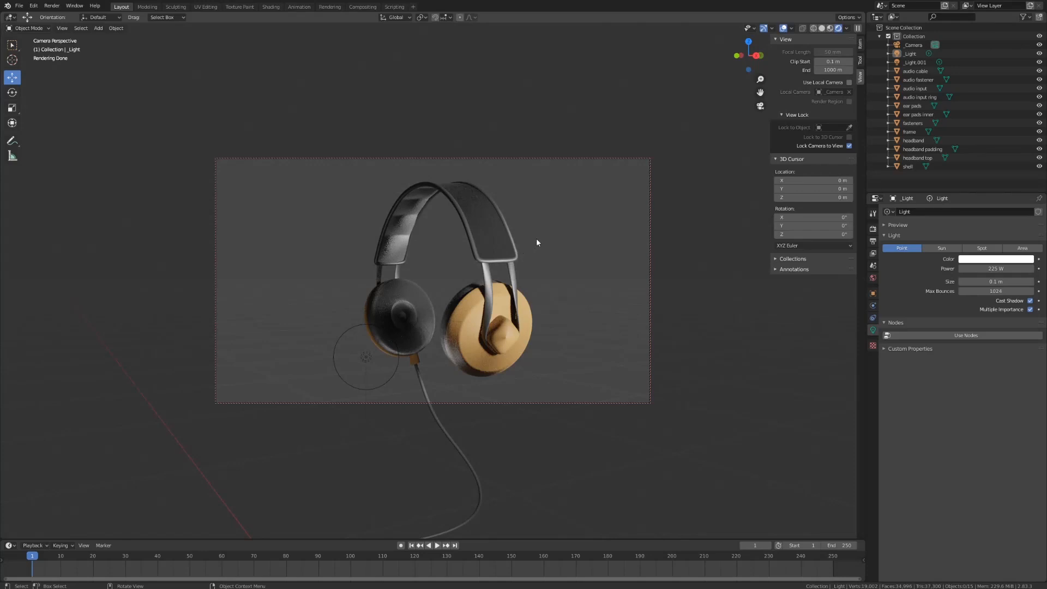
scroll(536, 243, "down", 8)
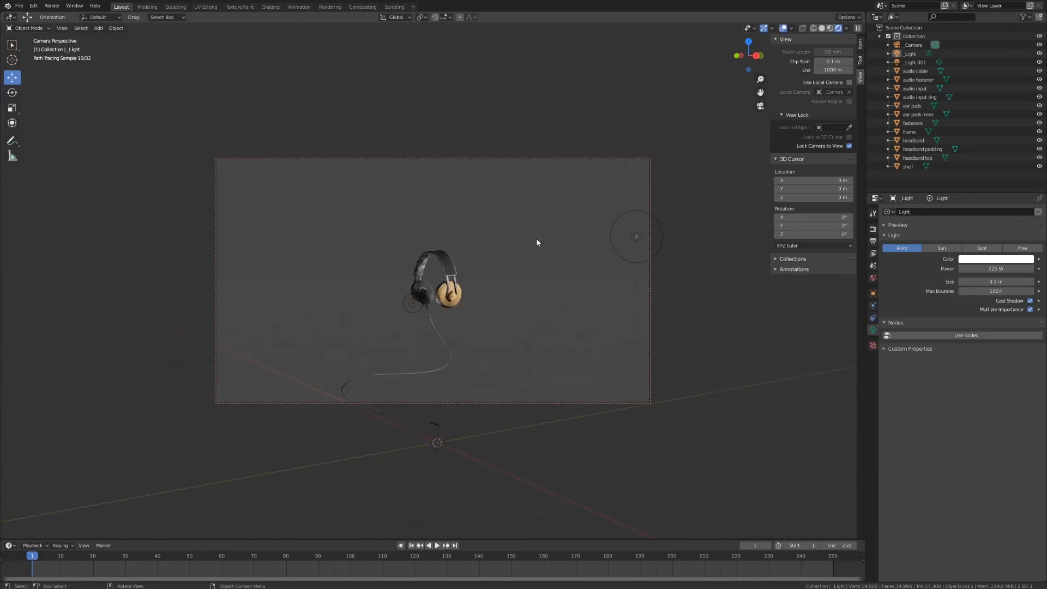
scroll(537, 242, "up", 3)
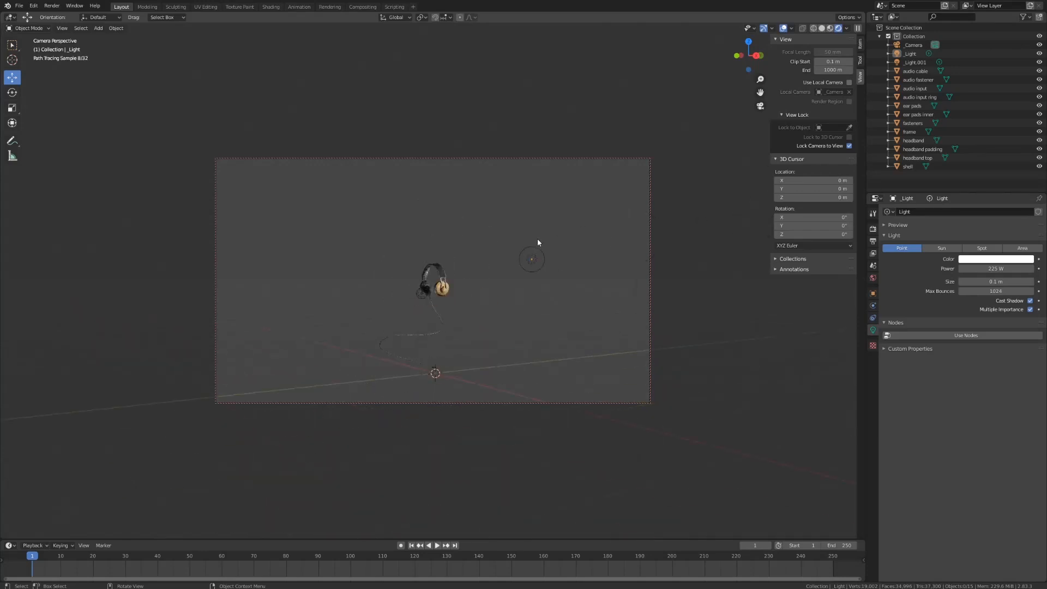
- Compare the camera's framing of the headphones with the camera and light positions seen from outside
key("KP_0")
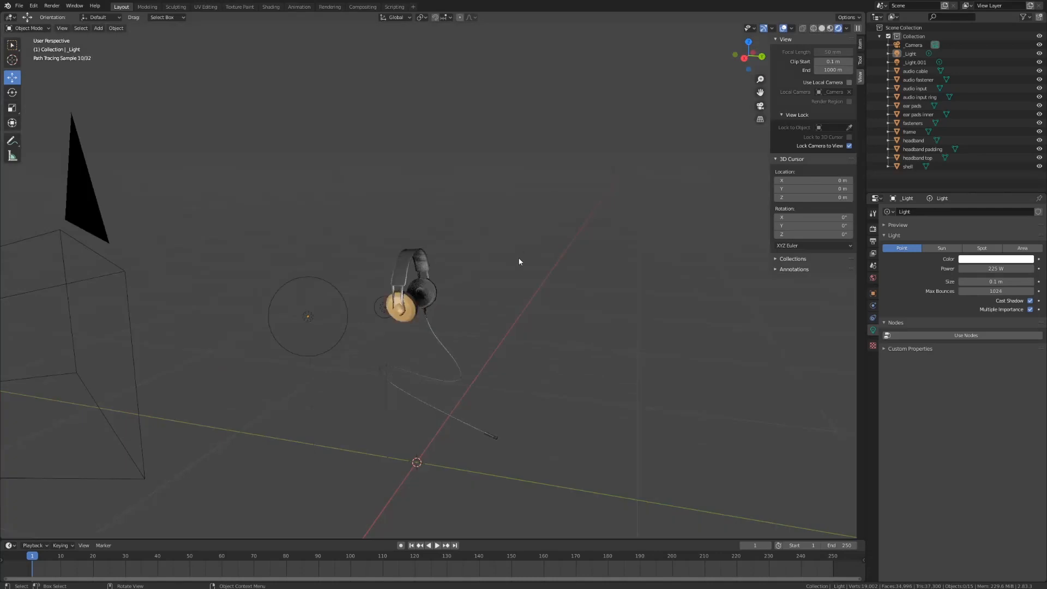
mouse_move(517, 260)
middle_mouse_down()
mouse_move(529, 261)
mouse_move(424, 283)
mouse_move(410, 260)
mouse_move(528, 255)
mouse_move(521, 268)
mouse_move(610, 222)
middle_mouse_up()
scroll(454, 264, "up", 5)
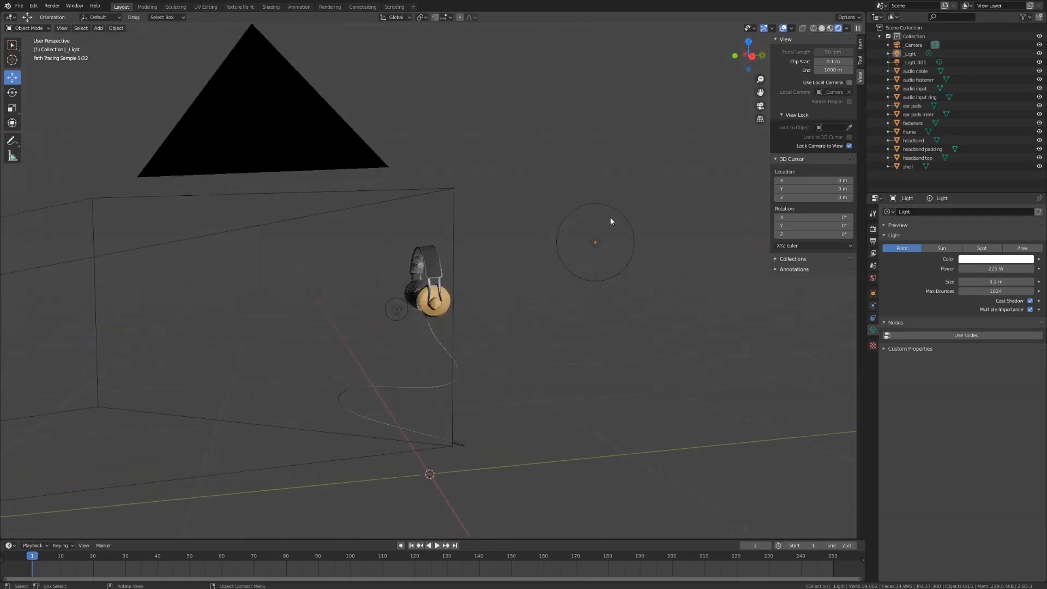
key("KP_0")
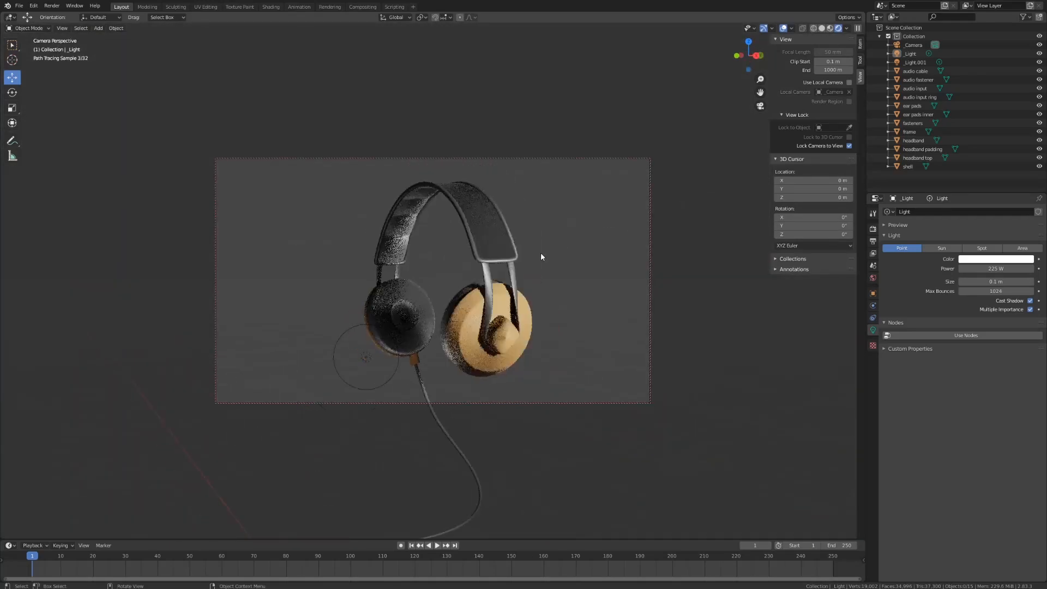
middle_click_drag(540, 253, 558, 287)
scroll(567, 269, "down", 10)
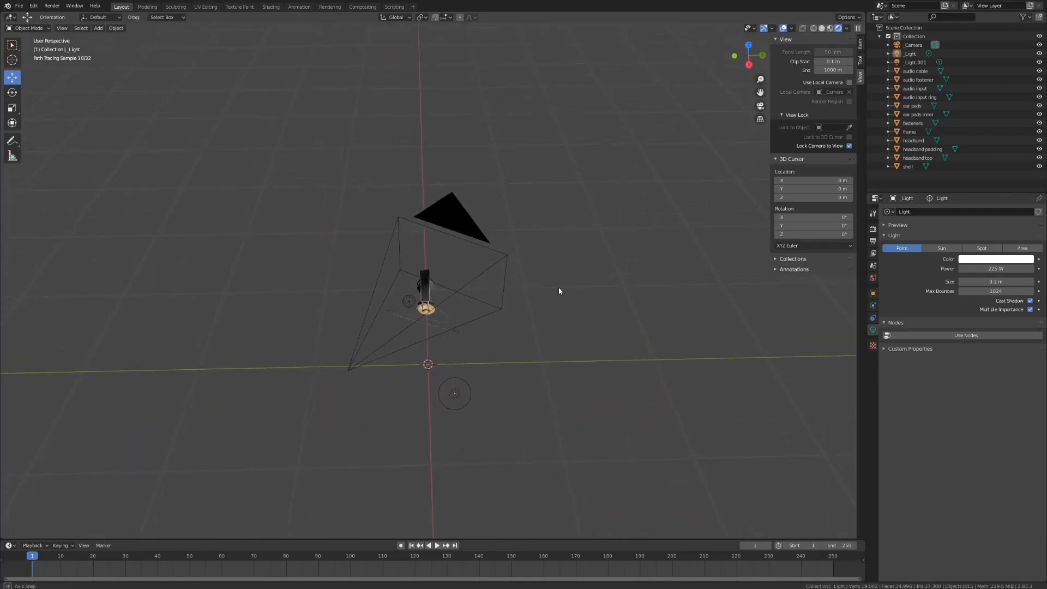
mouse_move(527, 330)
middle_mouse_down()
mouse_move(532, 302)
mouse_move(587, 312)
mouse_move(627, 338)
mouse_move(572, 311)
mouse_move(561, 289)
middle_mouse_up()
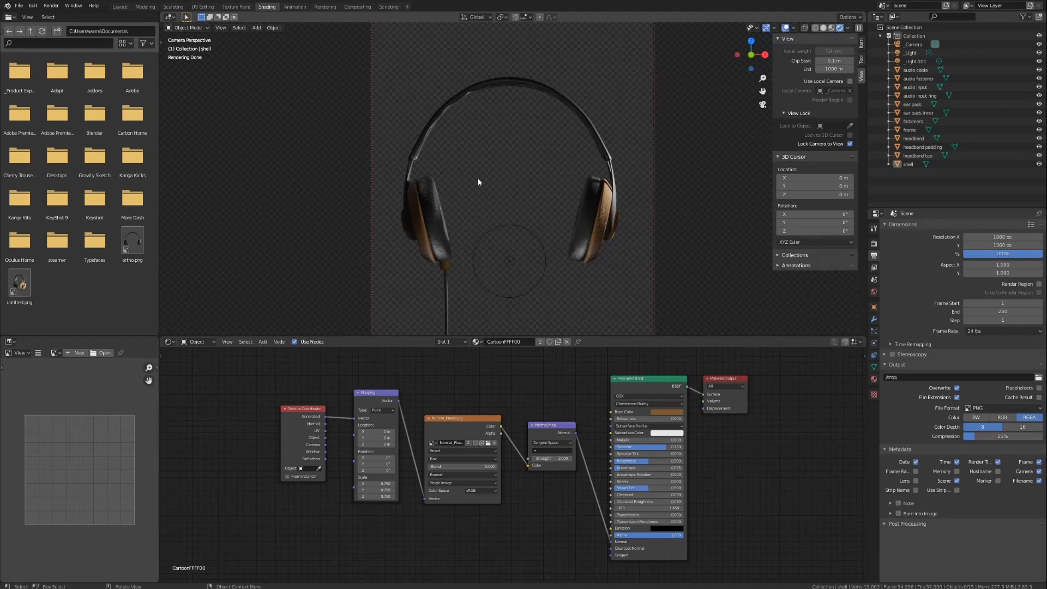
- Review the front camera framing of the headphones, the film transparency in the render settings and the output settings
key("KP_0")
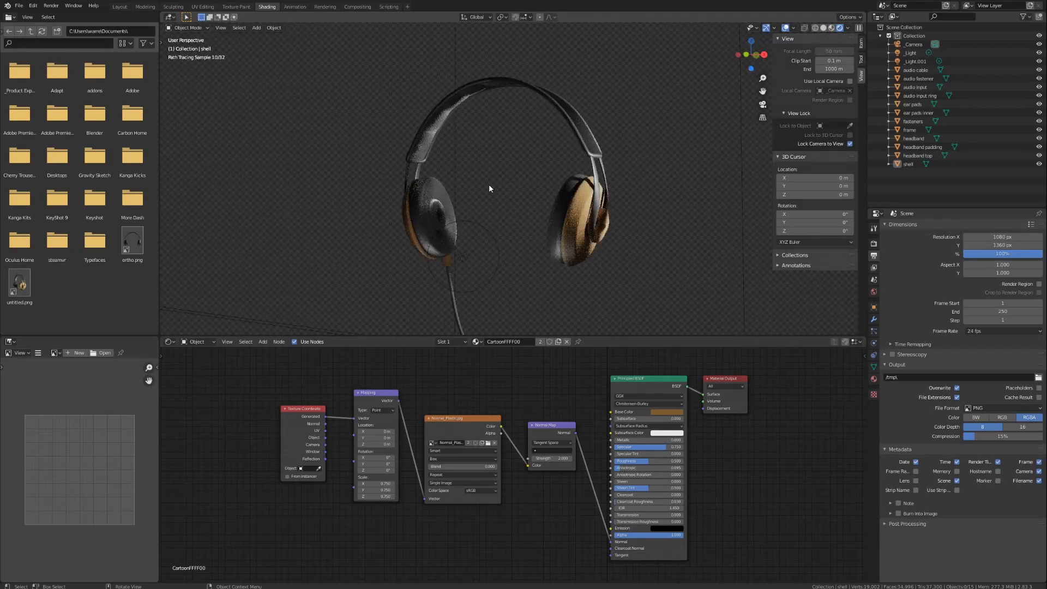
key("KP_0")
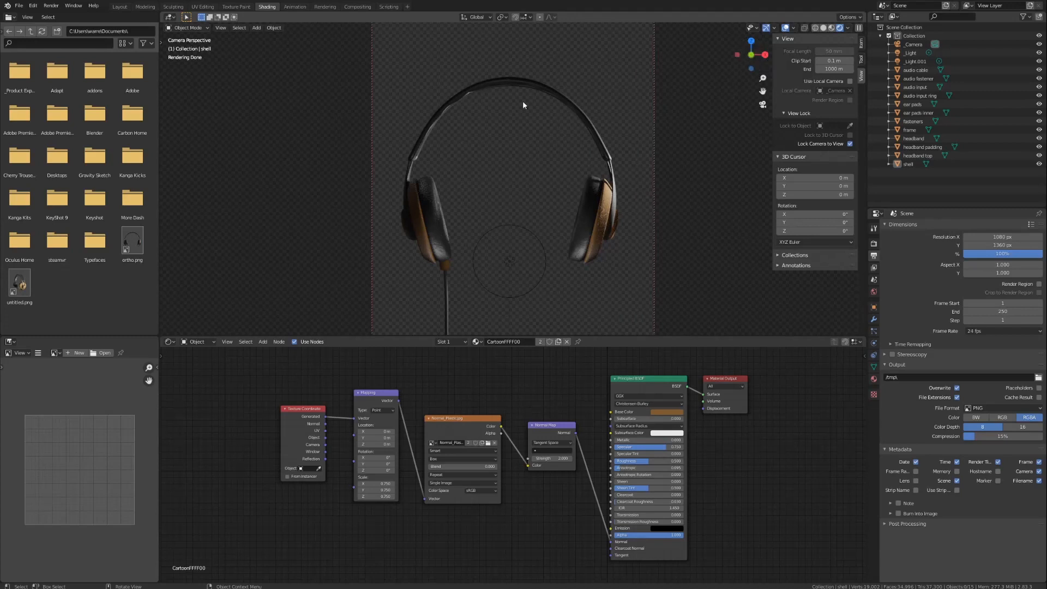
left_click(874, 243)
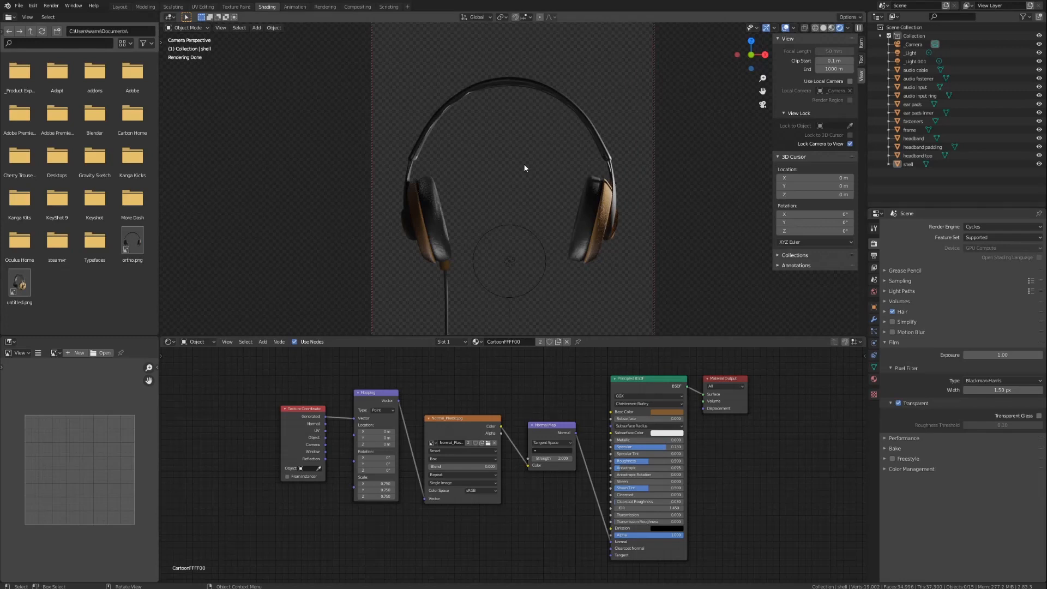
left_click(874, 256)
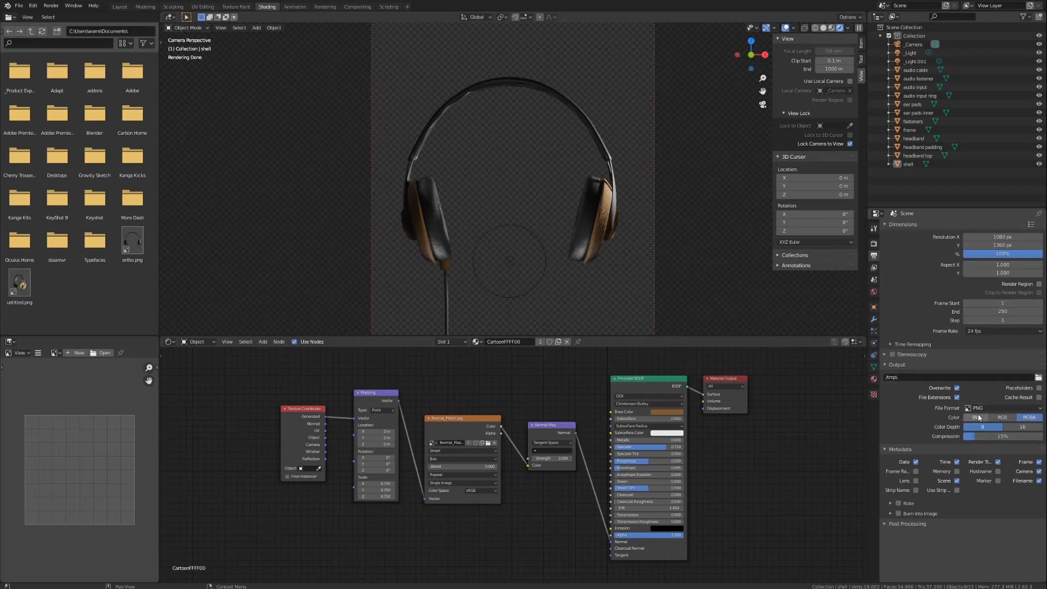
- Save the headphones project file and render the camera view as a still image
left_click(22, 6)
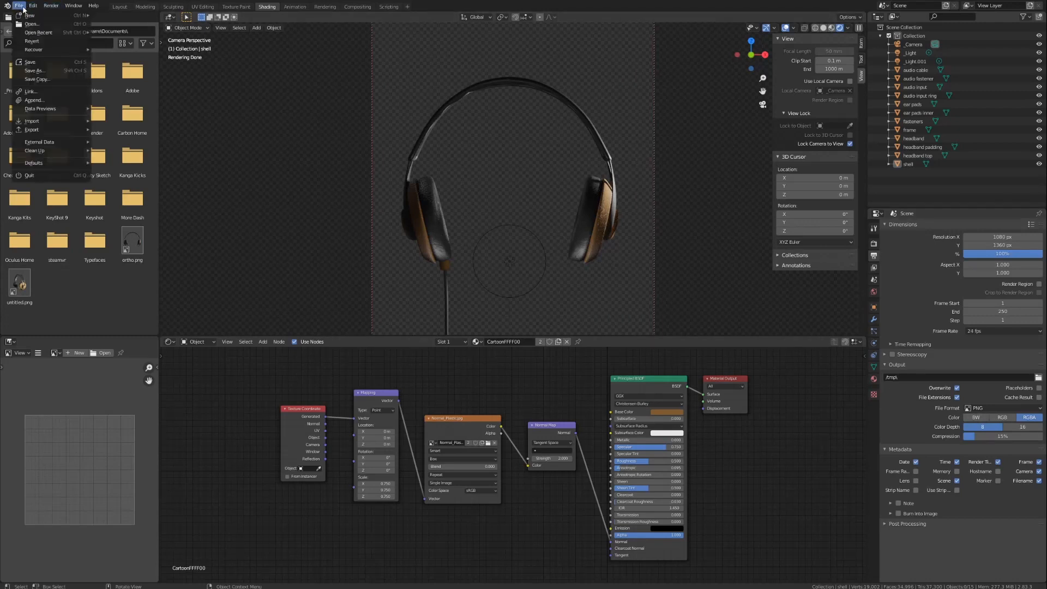
left_click(48, 62)
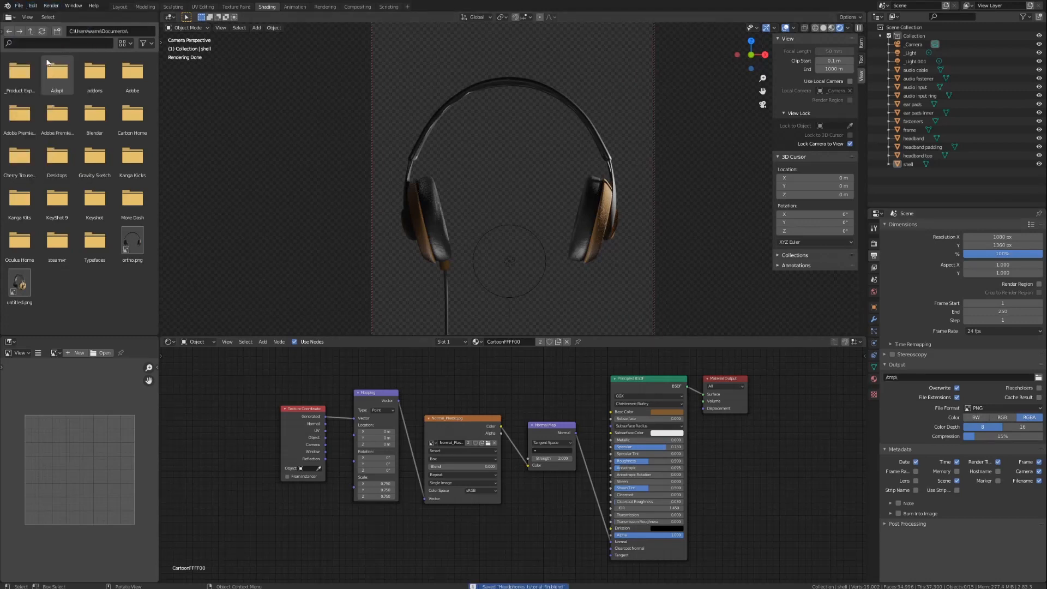
left_click(49, 9)
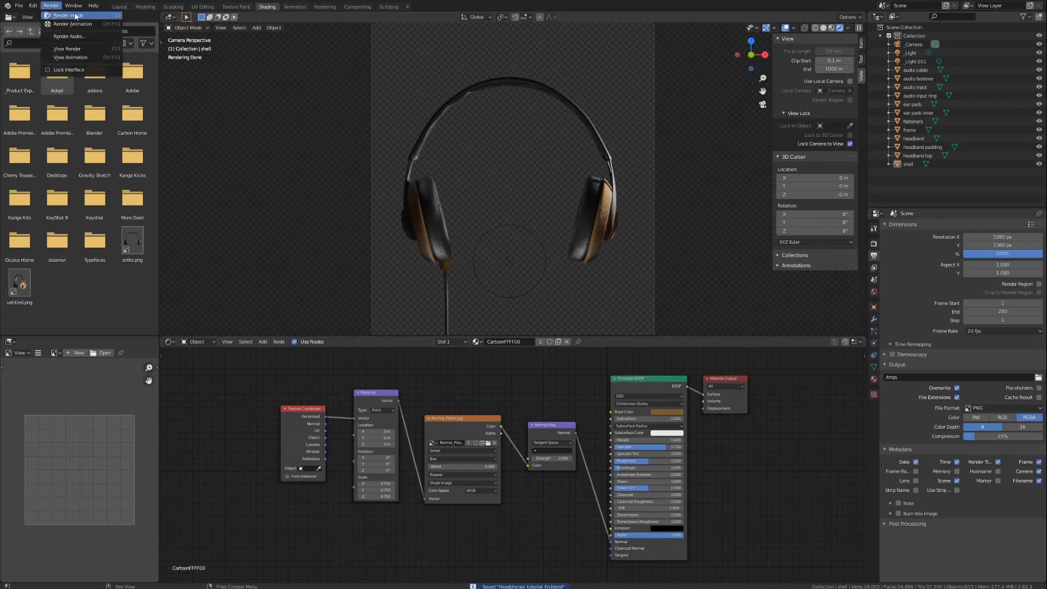
left_click(70, 14)
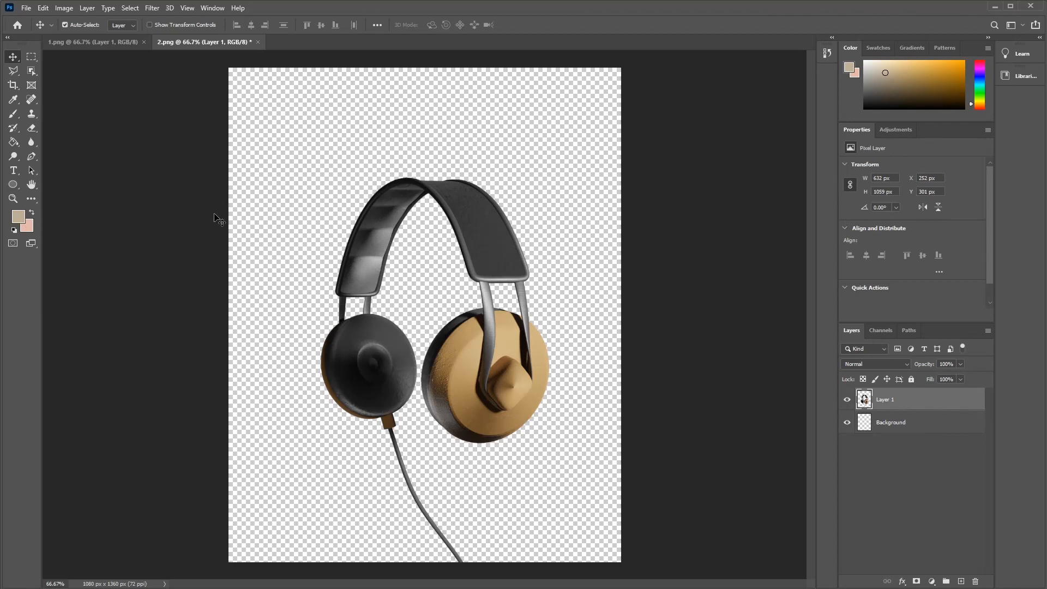
- In Photoshop, fill the Background layer behind the headphones in 2.png with the beige foreground colour and deselect the layer
key("g")
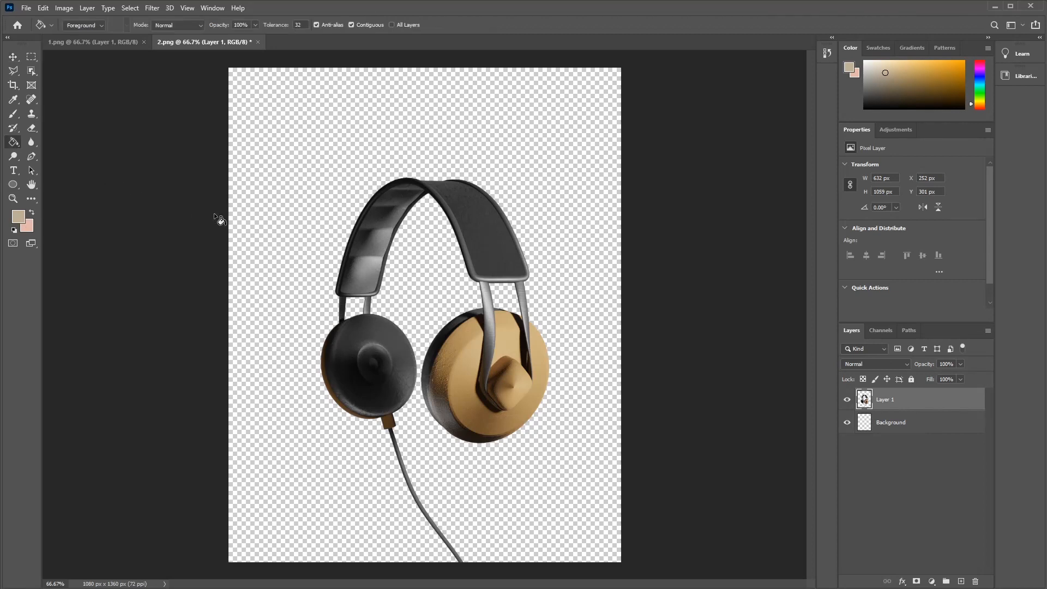
left_click(375, 119)
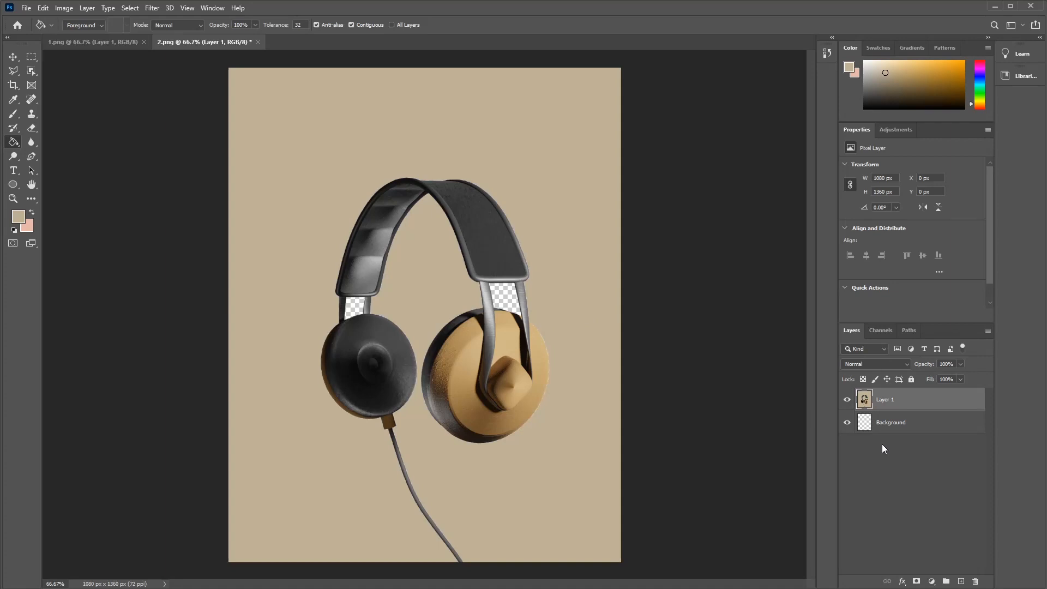
key("ctrl+z")
left_click(922, 432)
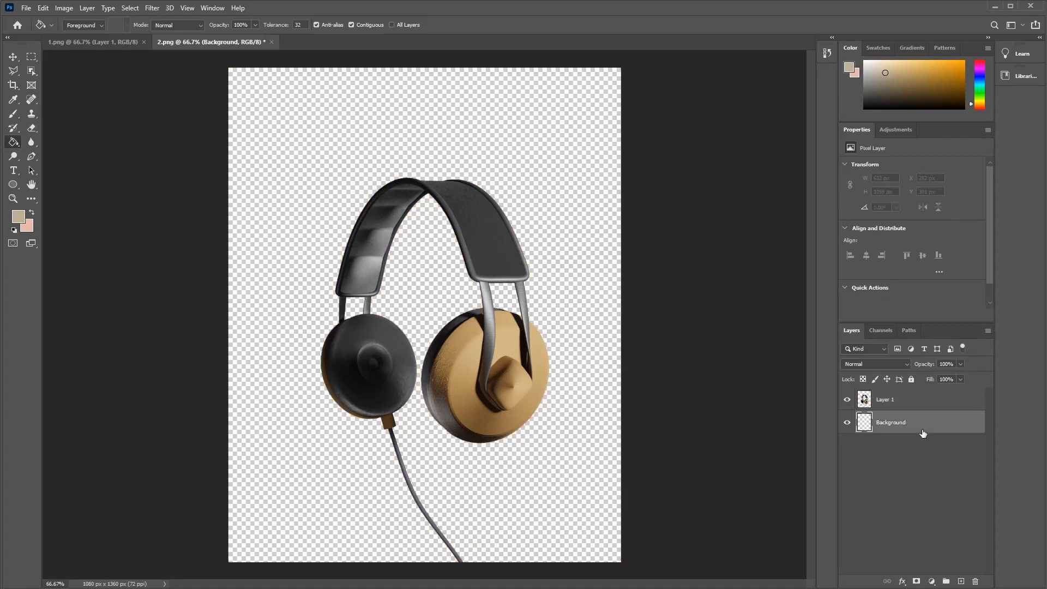
left_click(580, 267)
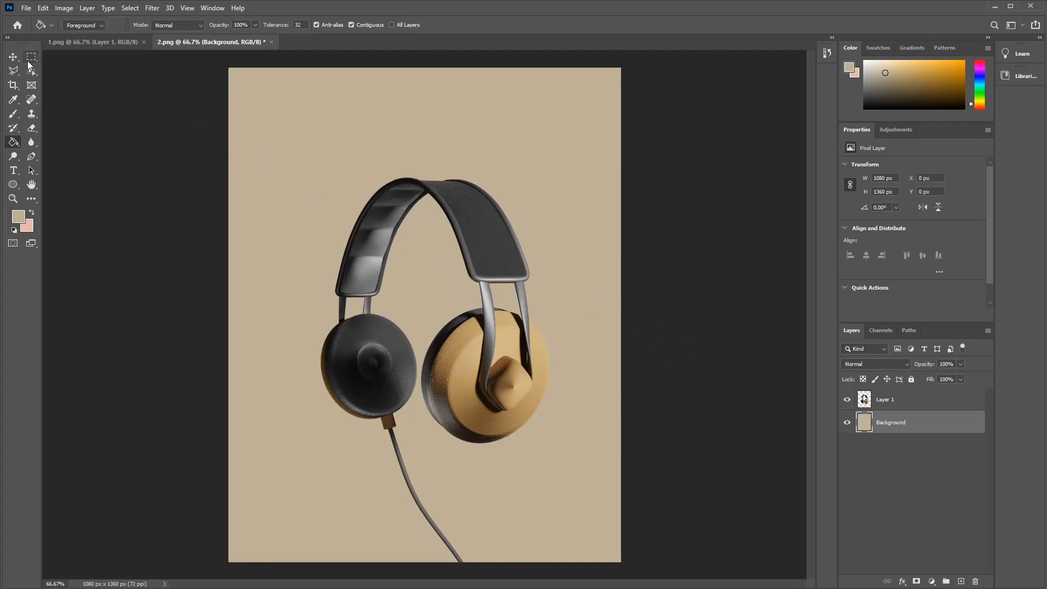
key("v")
left_click(192, 158)
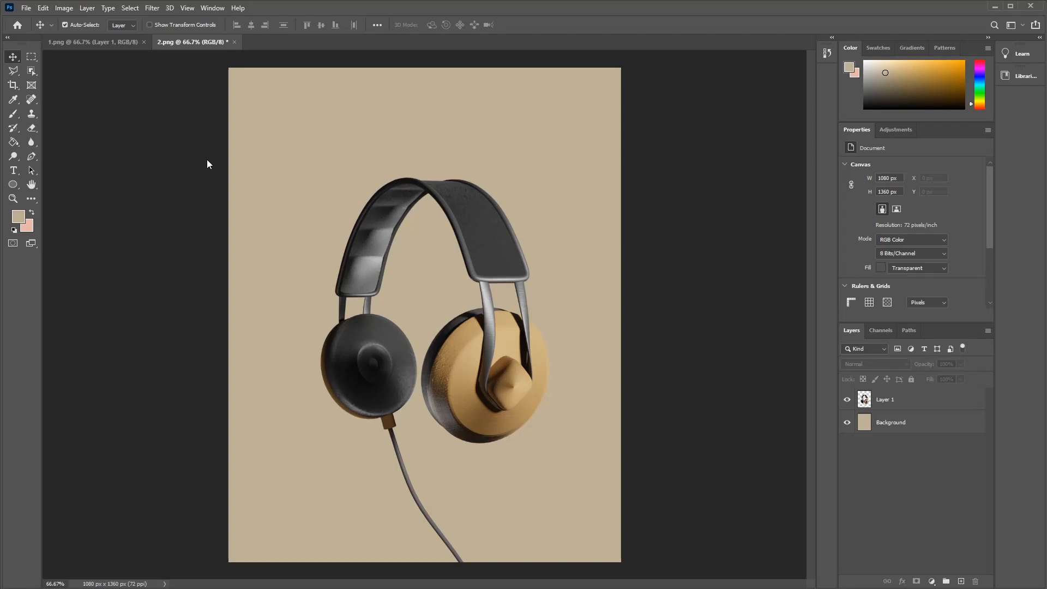
- Brighten the headphones on Layer 1 with an image adjustment and deselect the layer
left_click(487, 405)
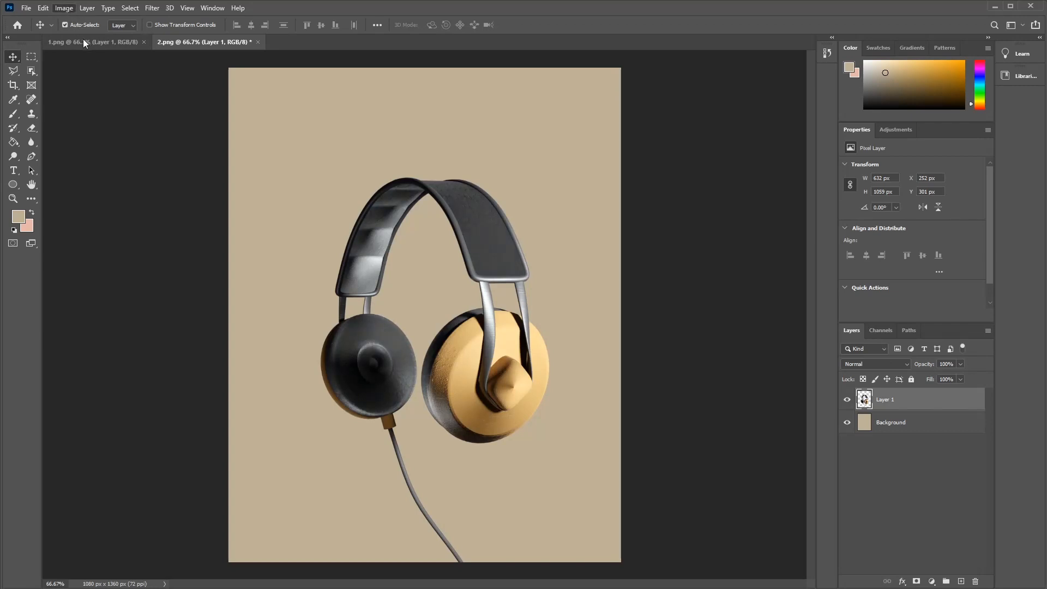
key("i")
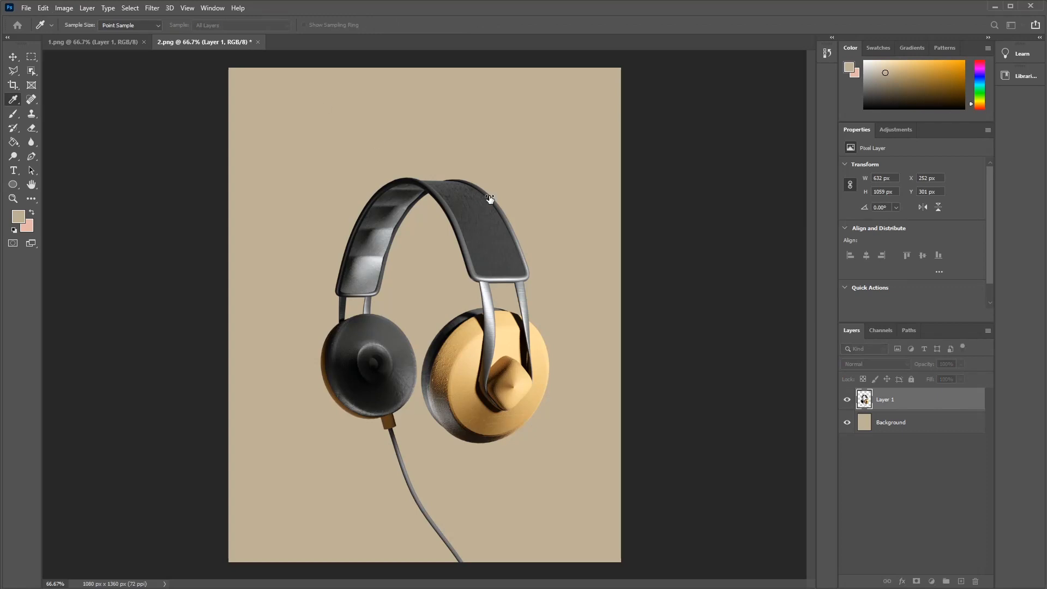
left_click_drag(489, 199, 494, 199)
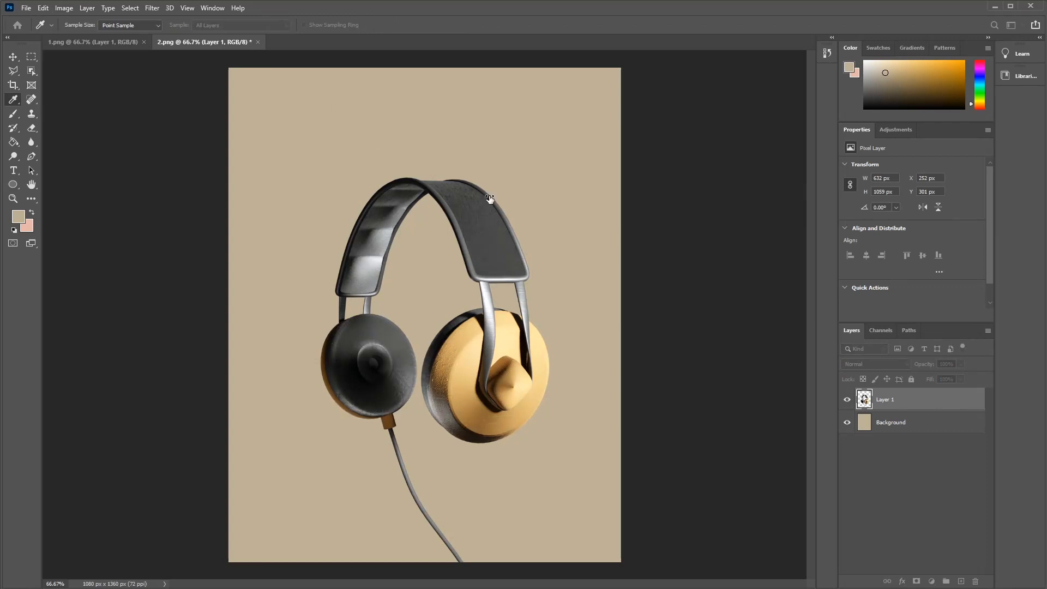
key("v")
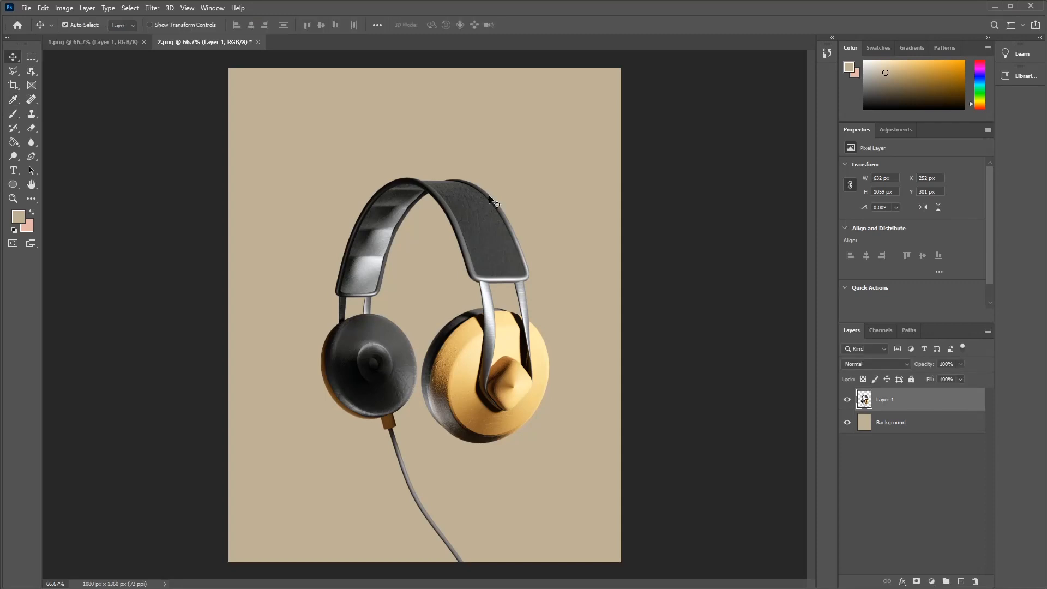
left_click(711, 204)
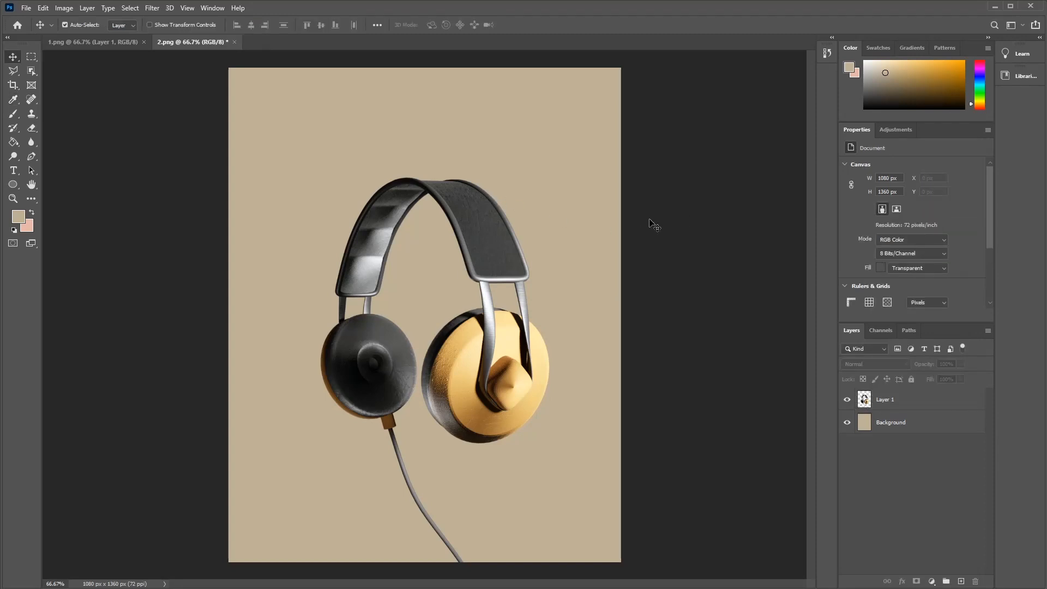